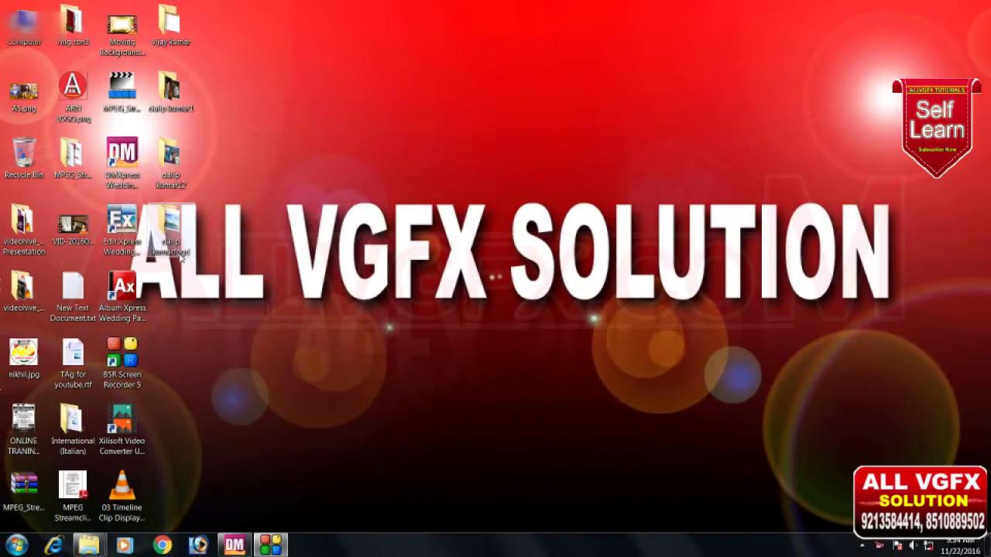
Restore the running DM Xpress window from the taskbar
click(234, 545)
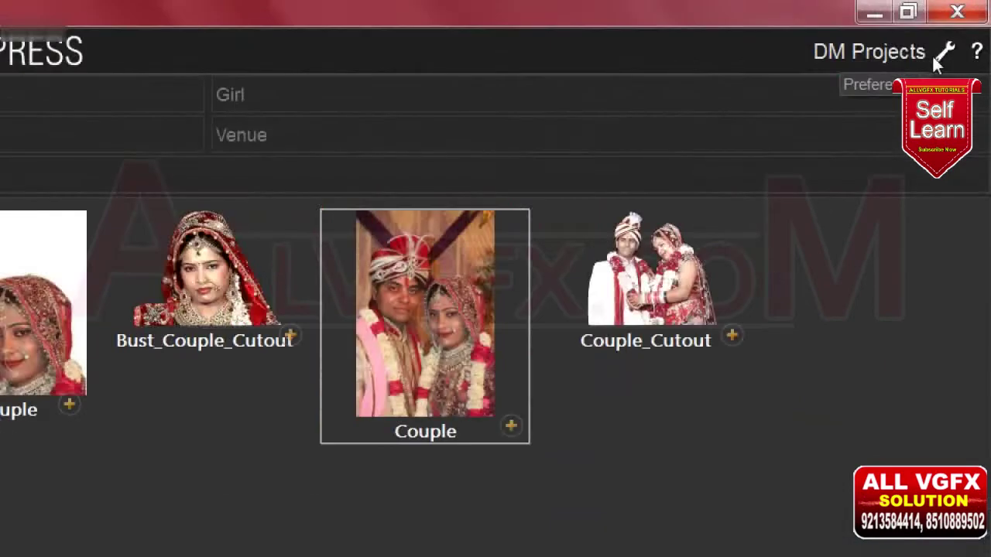
click(964, 30)
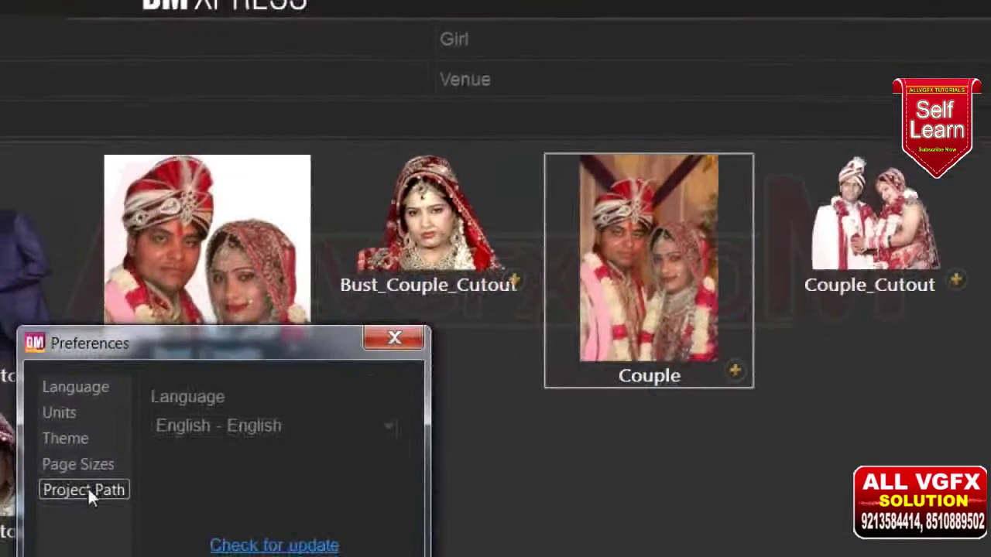
click(93, 481)
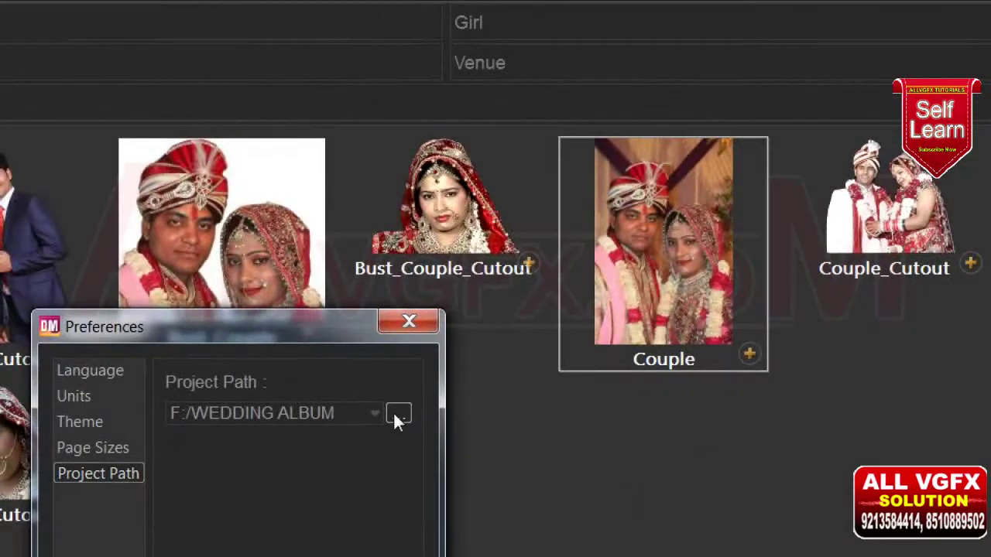
click(396, 415)
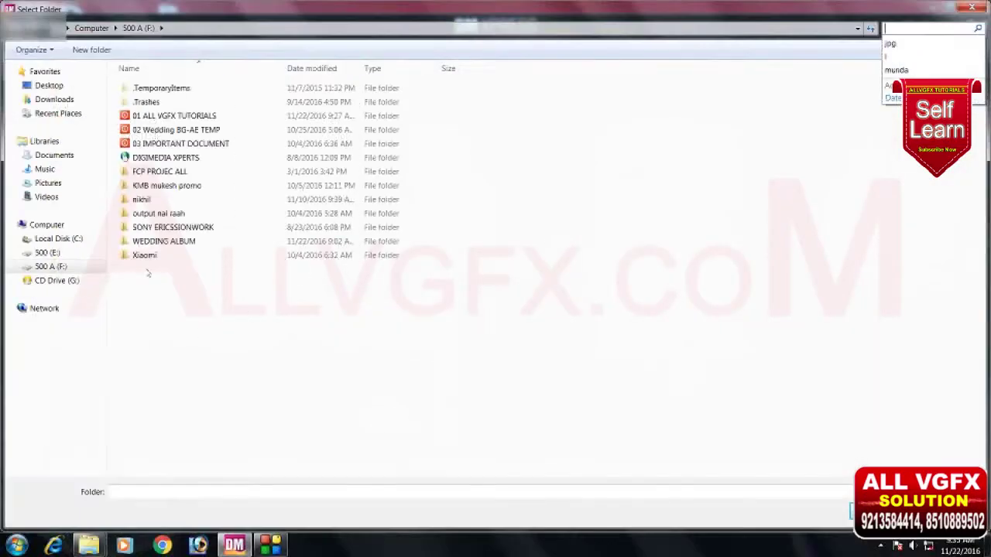
click(174, 243)
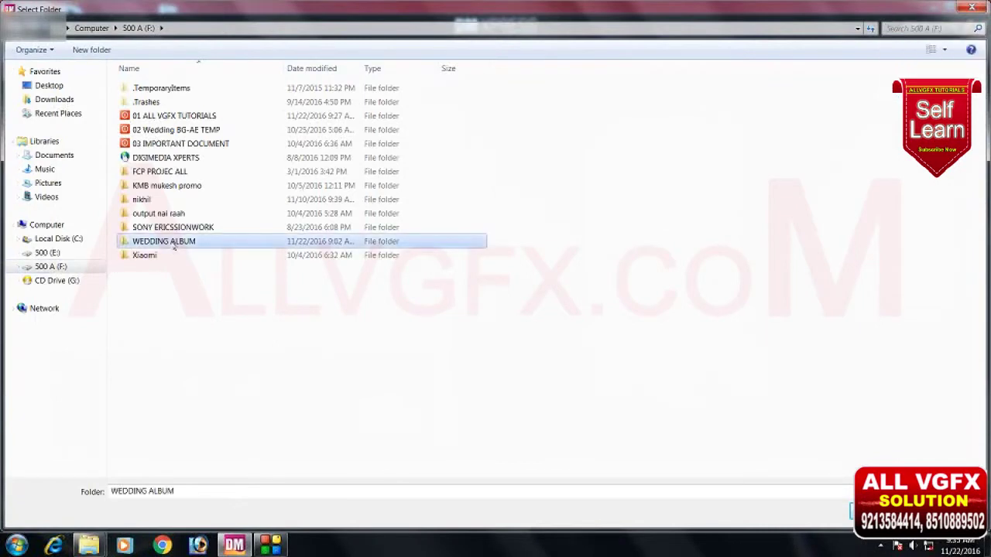
double_click(174, 242)
double_click(160, 88)
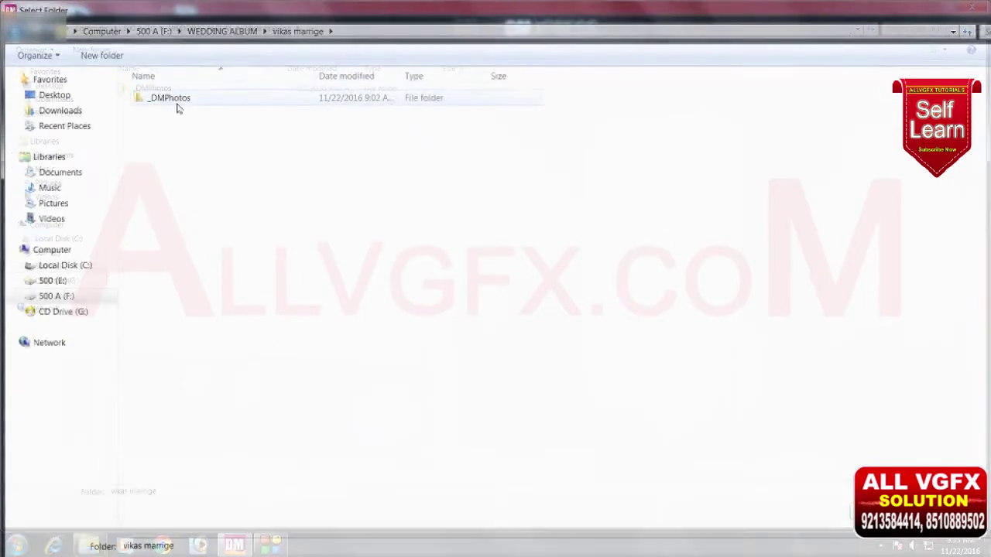
double_click(177, 103)
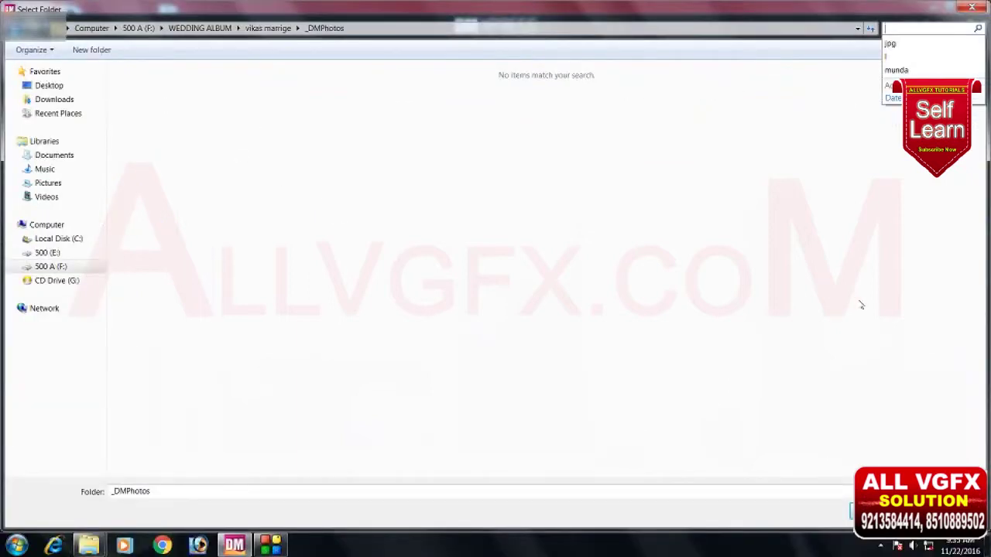
click(860, 305)
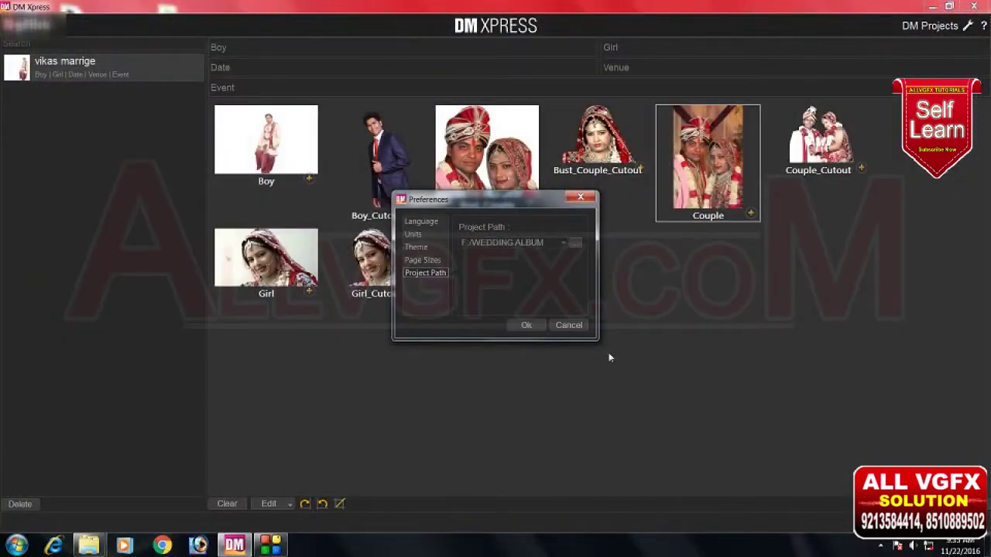
click(569, 325)
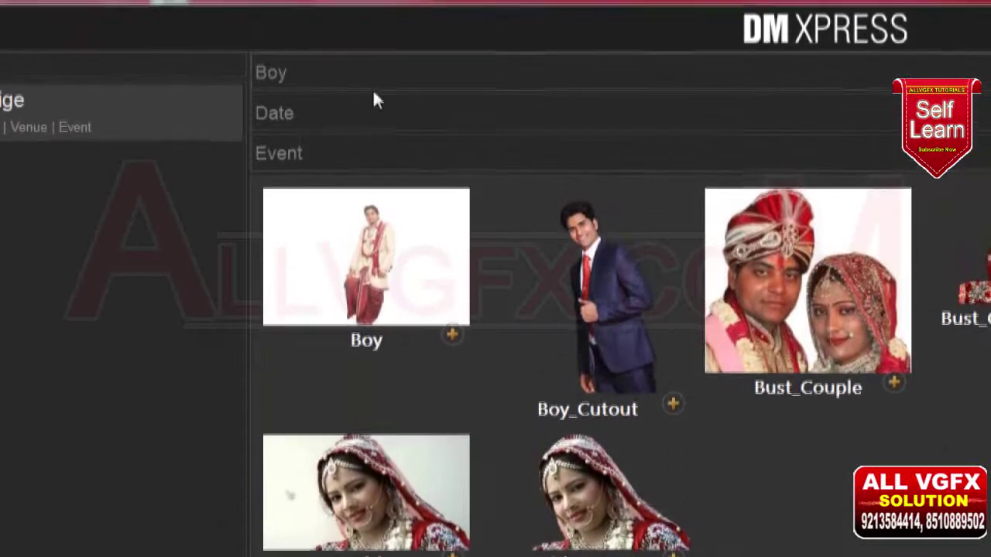
Enter the couple's names, date 15/12/2012, venue 'weds' and event 'Saadi' in the project details
text(vi)
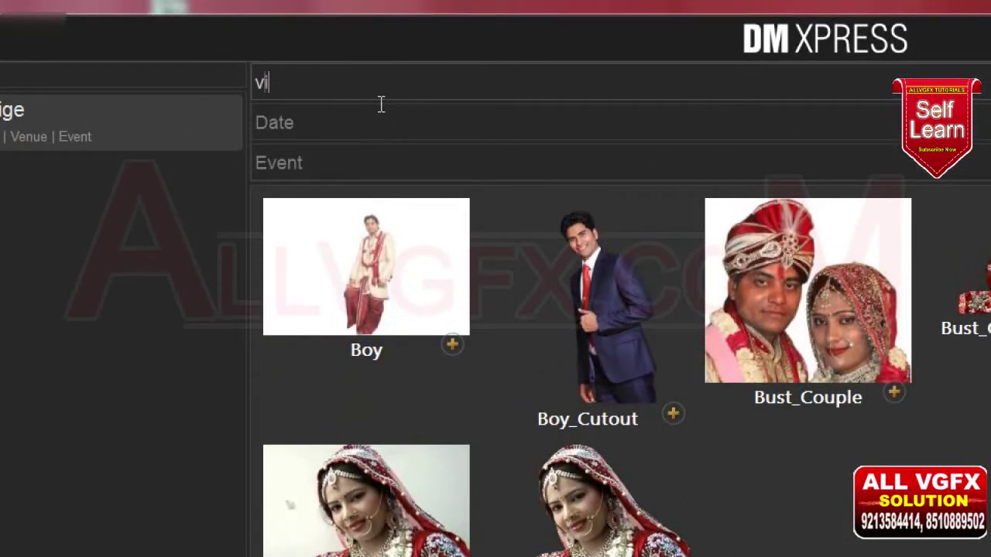
text(kas)
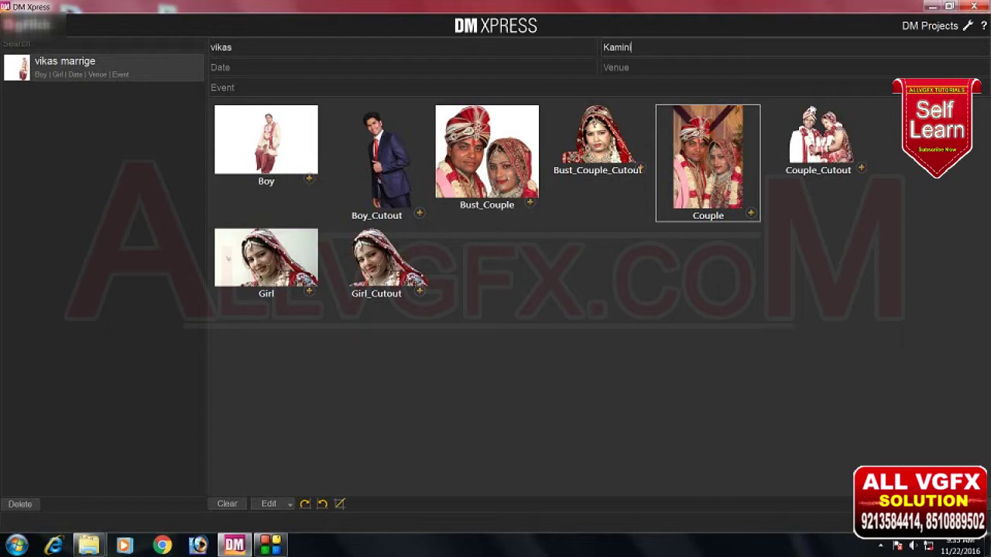
text(Kamini)
key(Tab)
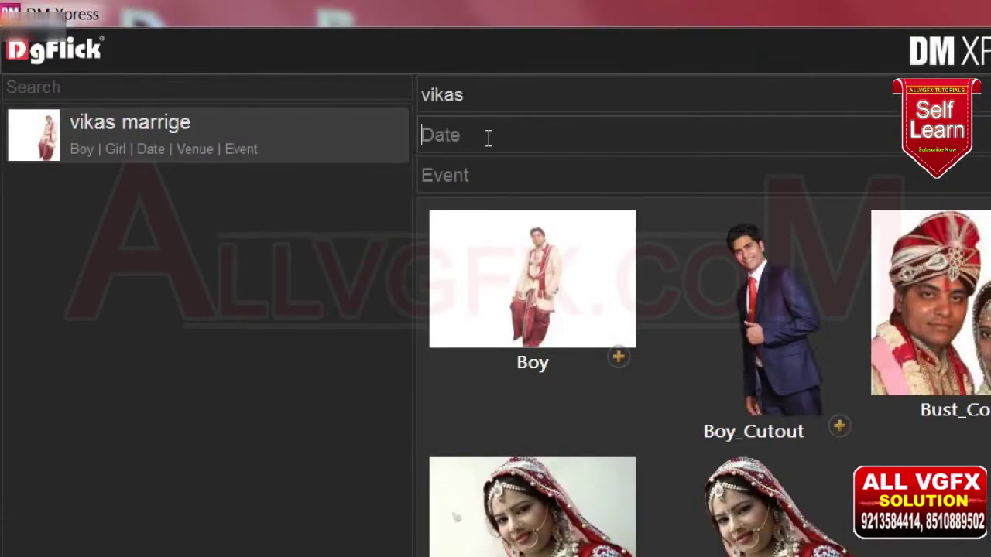
text(15)
text(12/20)
text(2)
key(Tab)
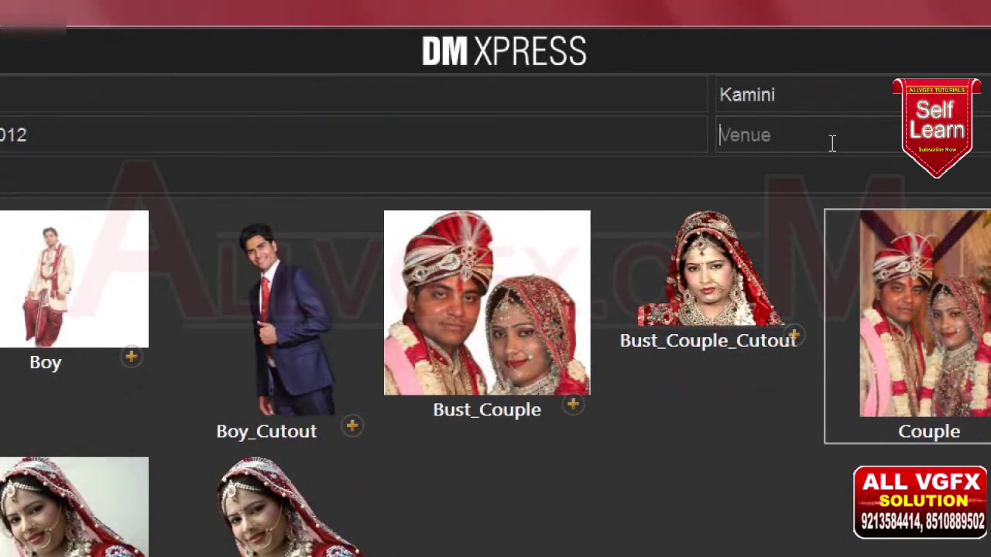
text(weds)
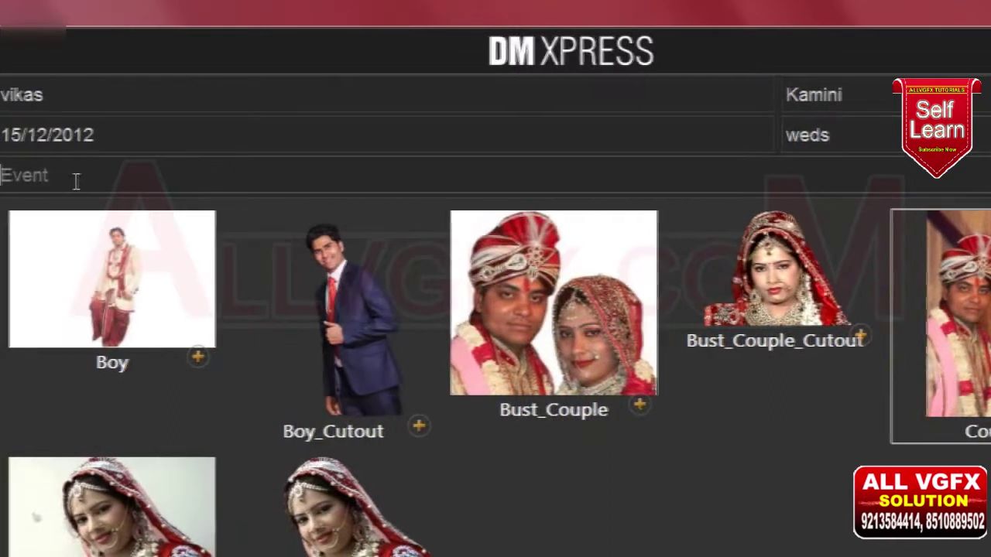
text(s)
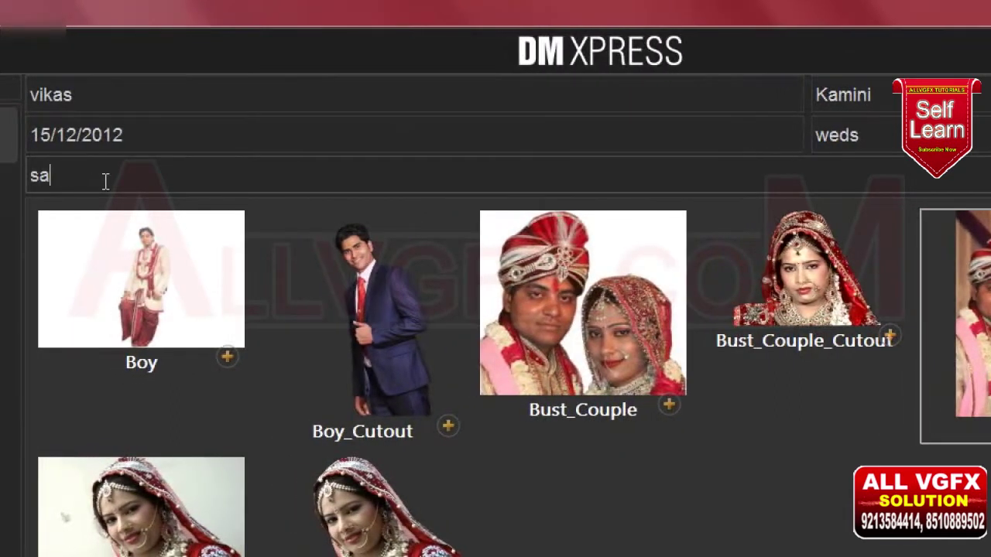
key(BackSpace)
text(saad)
key(BackSpace)
text(S)
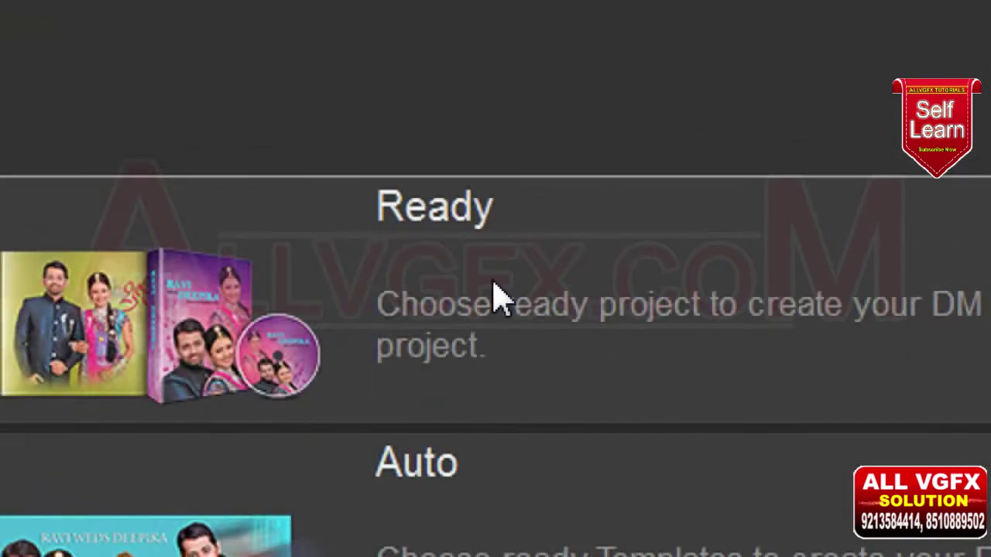
Open the Ready Projects theme gallery, then Alt+Tab to another window
click(495, 297)
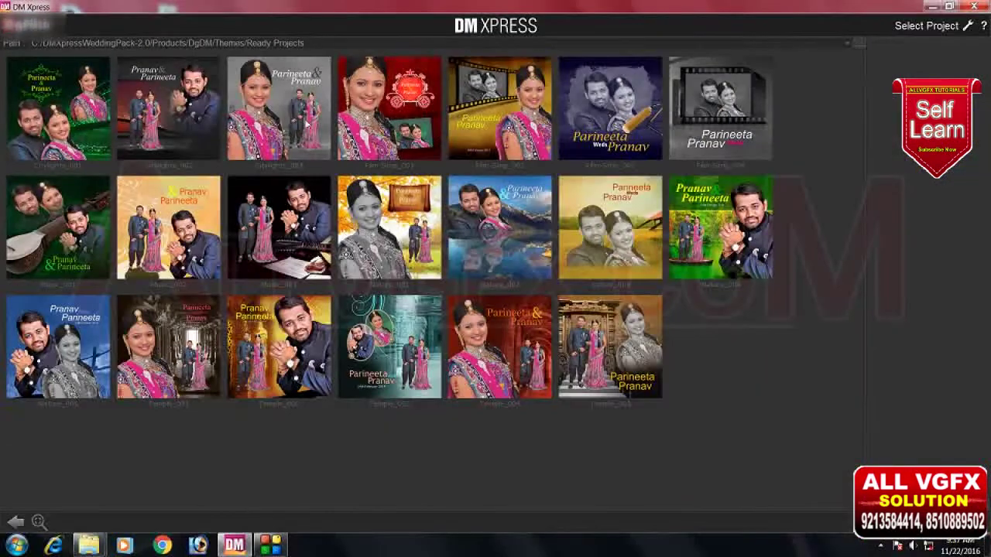
key(alt+Tab)
key(alt+Tab)
key(alt+Tab)
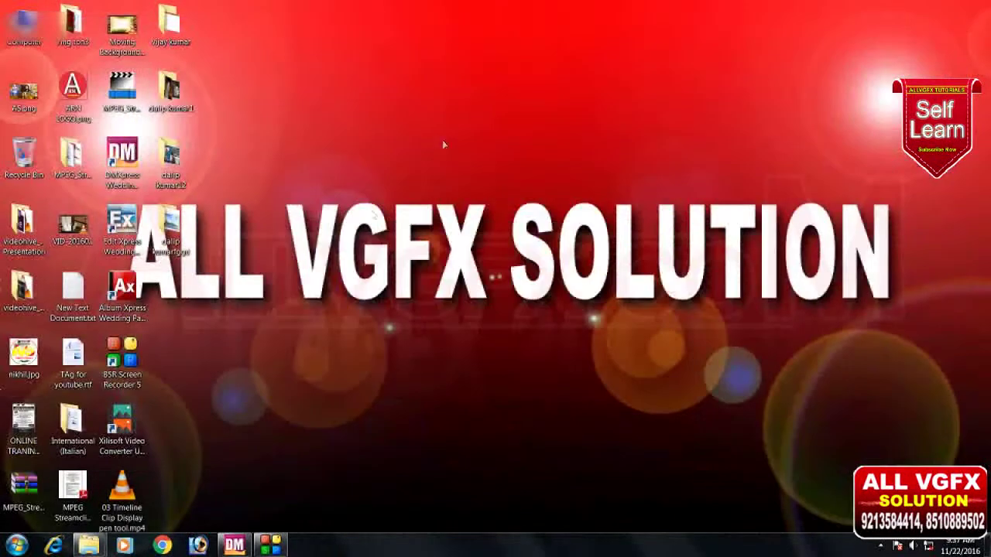
key(alt+Tab)
key(alt+Tab)
scroll(248, 155, up, 3)
scroll(238, 204, up, 4)
scroll(238, 204, up, 6)
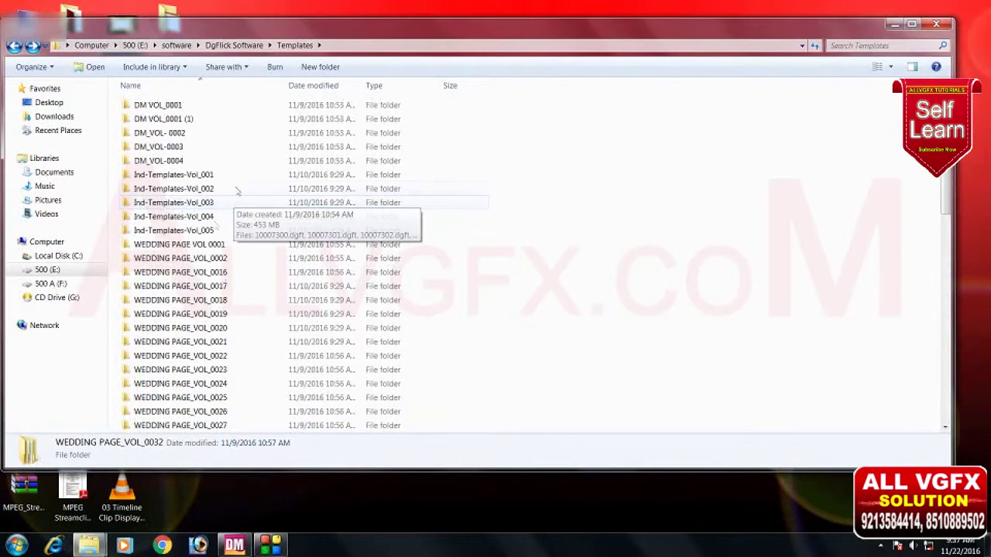
double_click(188, 245)
double_click(178, 105)
double_click(166, 133)
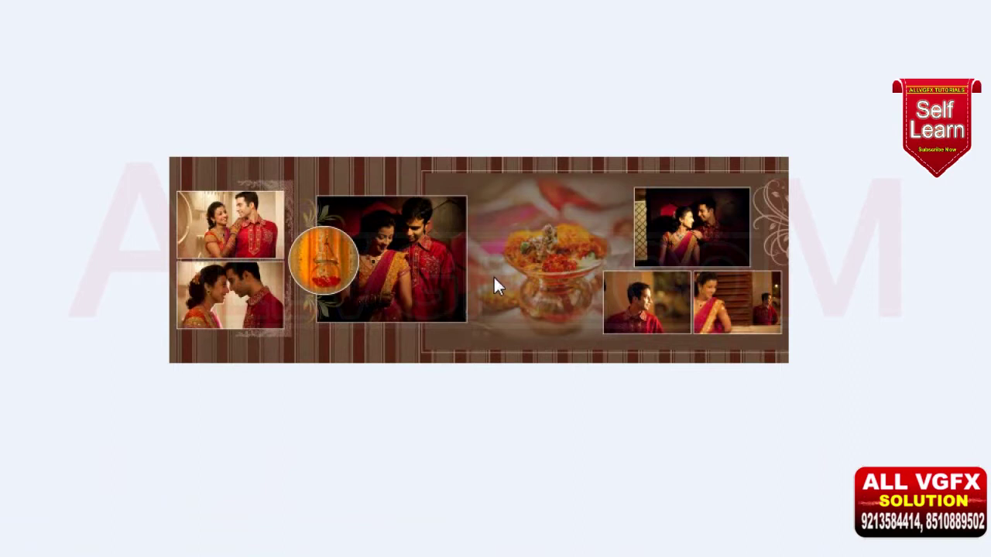
key(Right)
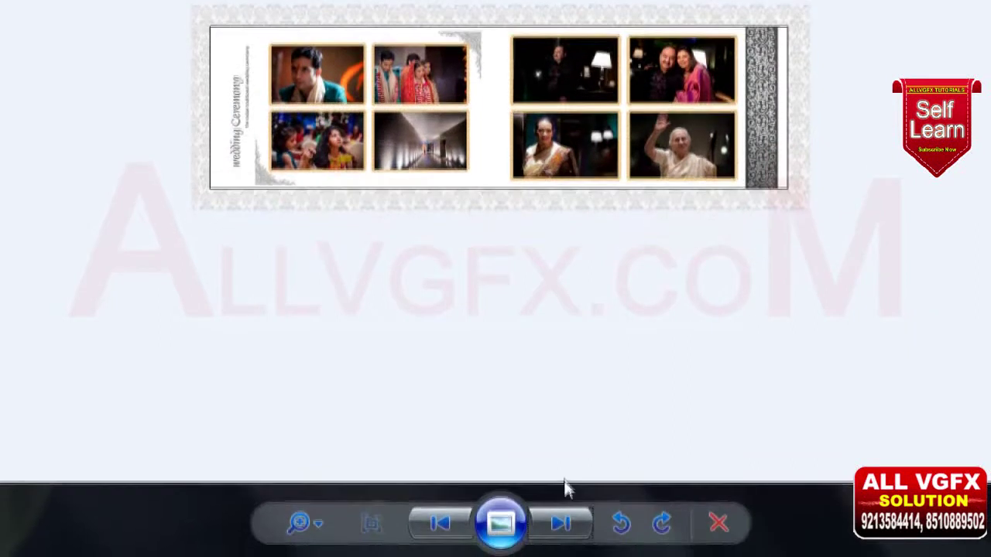
click(563, 499)
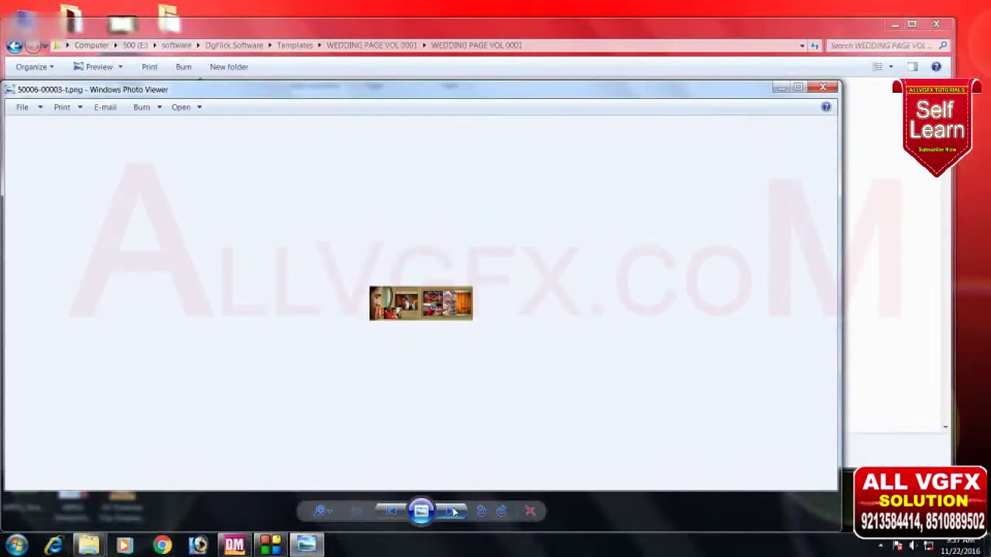
click(453, 511)
click(453, 511)
click(452, 511)
click(453, 511)
click(453, 511)
click(453, 511)
click(453, 511)
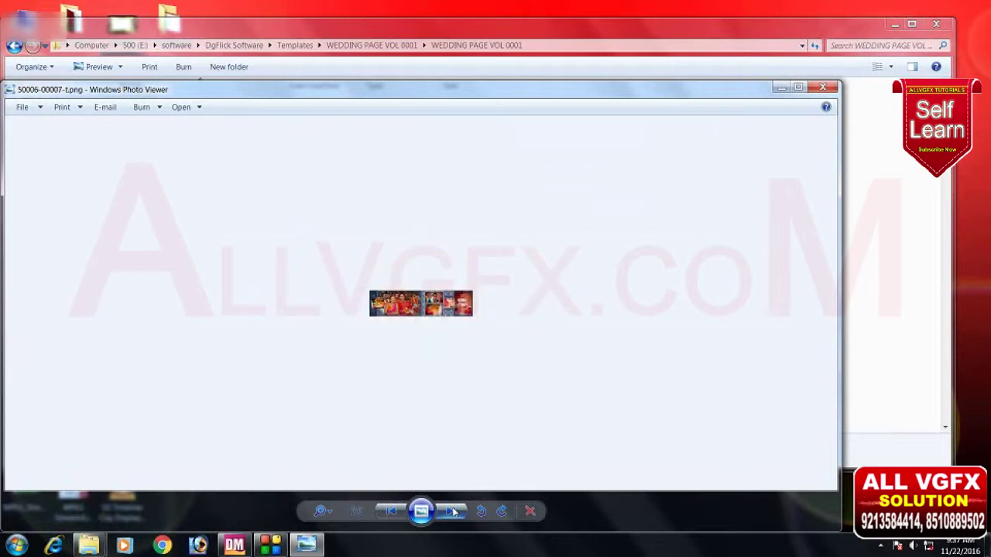
click(453, 510)
click(453, 511)
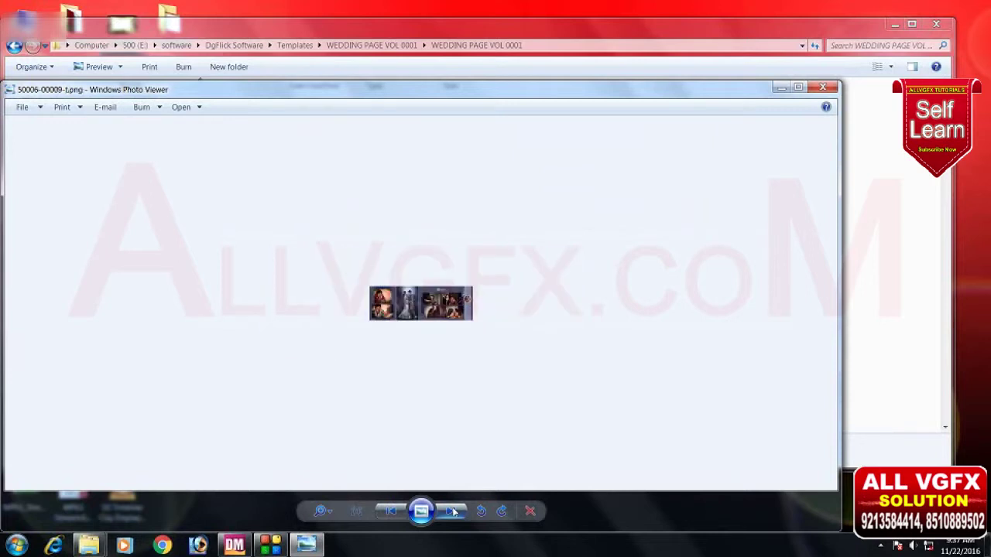
click(452, 510)
click(452, 511)
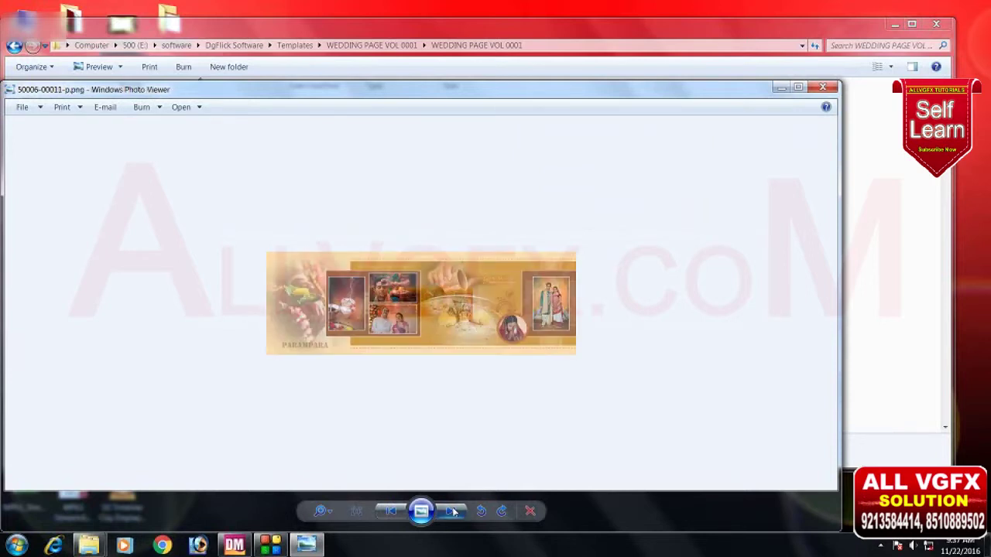
click(453, 510)
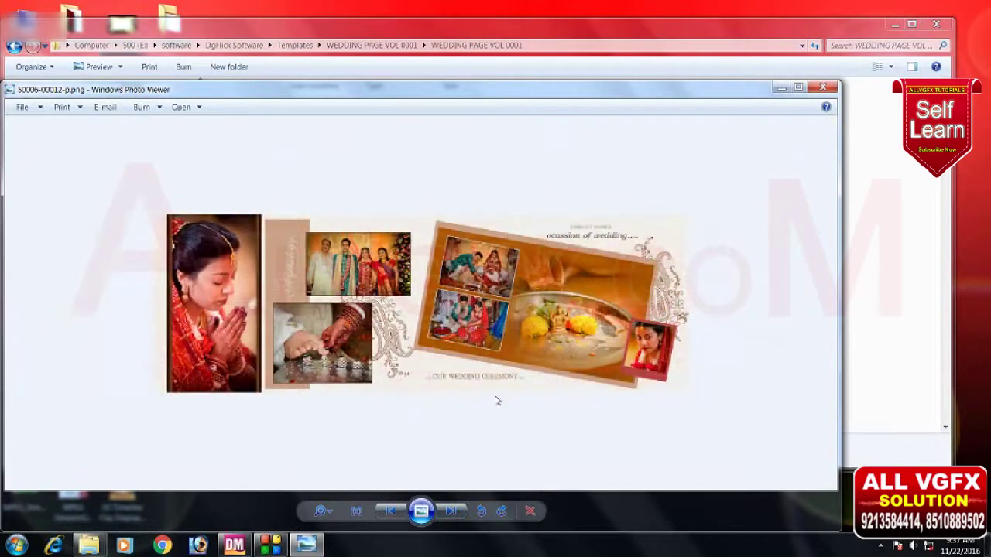
click(452, 512)
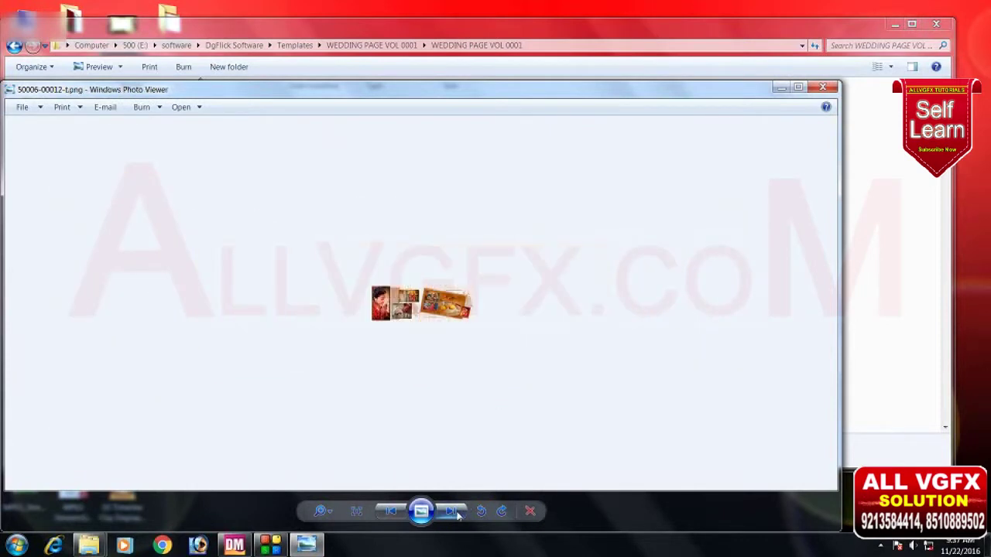
click(453, 513)
click(452, 511)
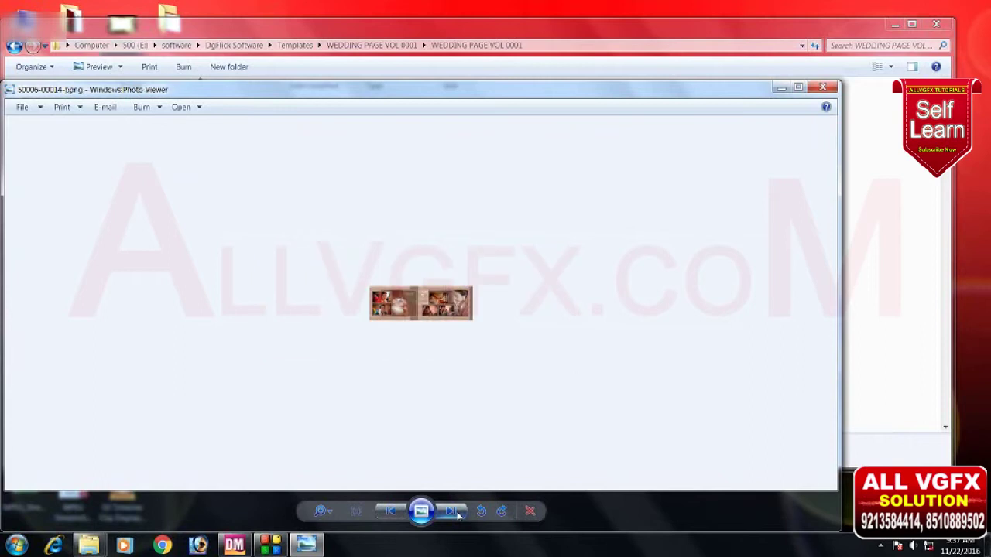
click(453, 511)
click(454, 512)
click(454, 512)
click(822, 86)
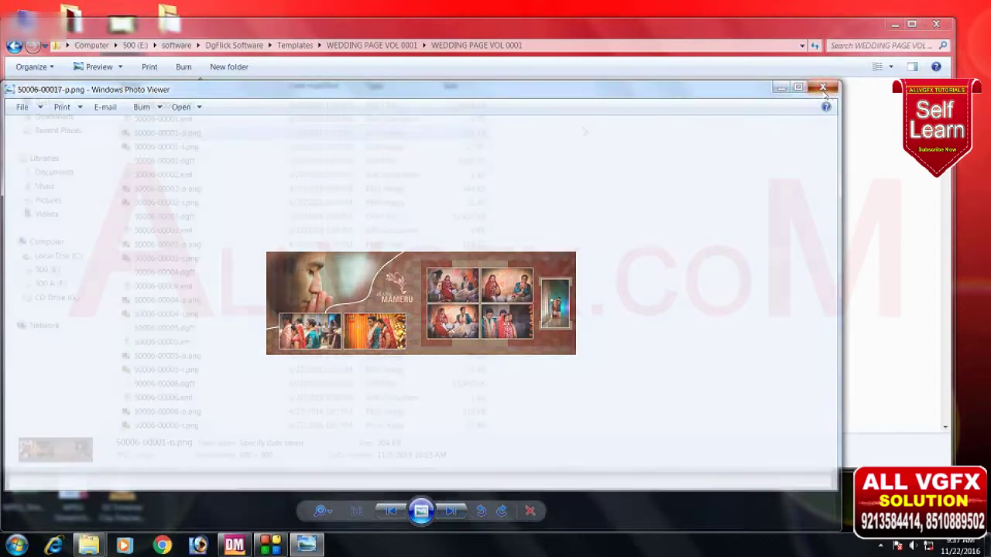
Navigate back up to the Templates folder list in Explorer
key(BackSpace)
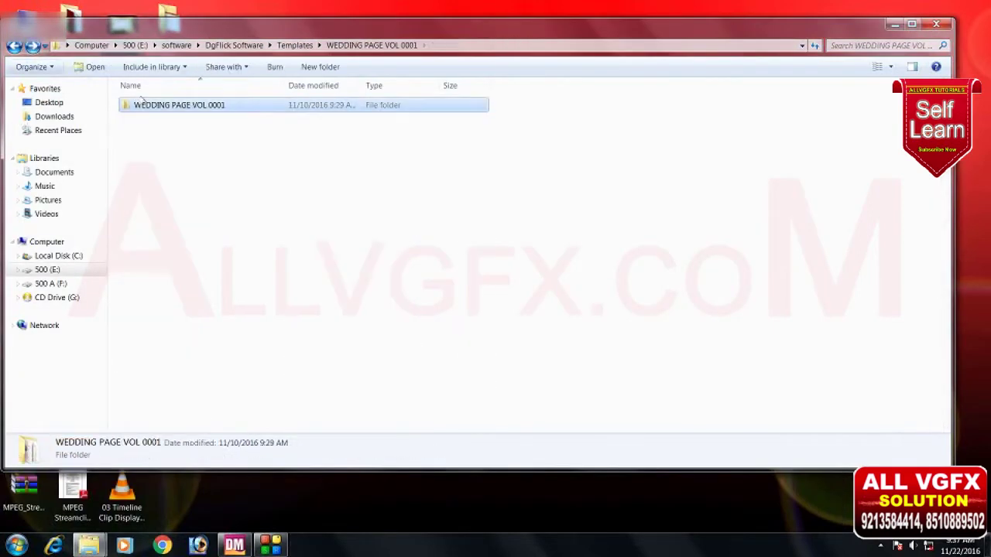
click(14, 46)
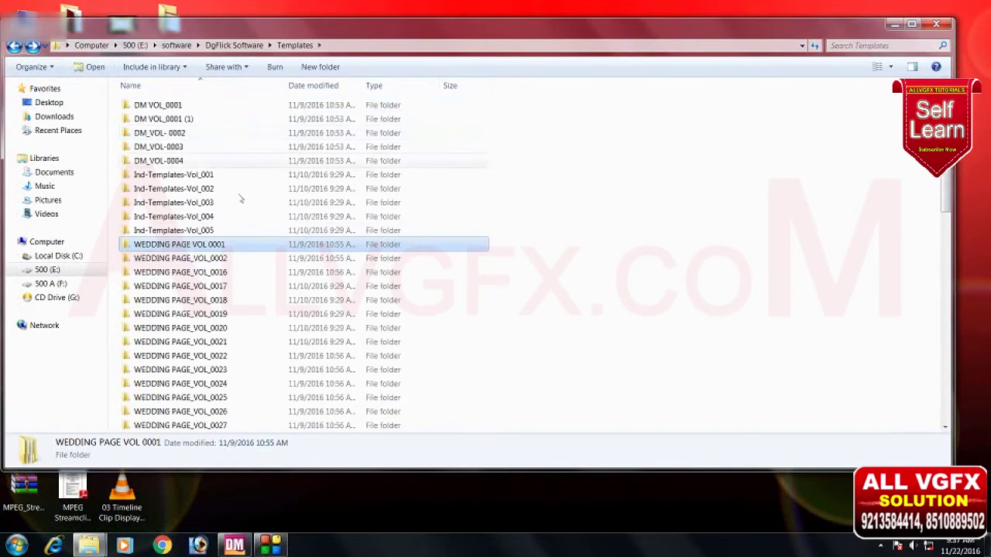
key(F2)
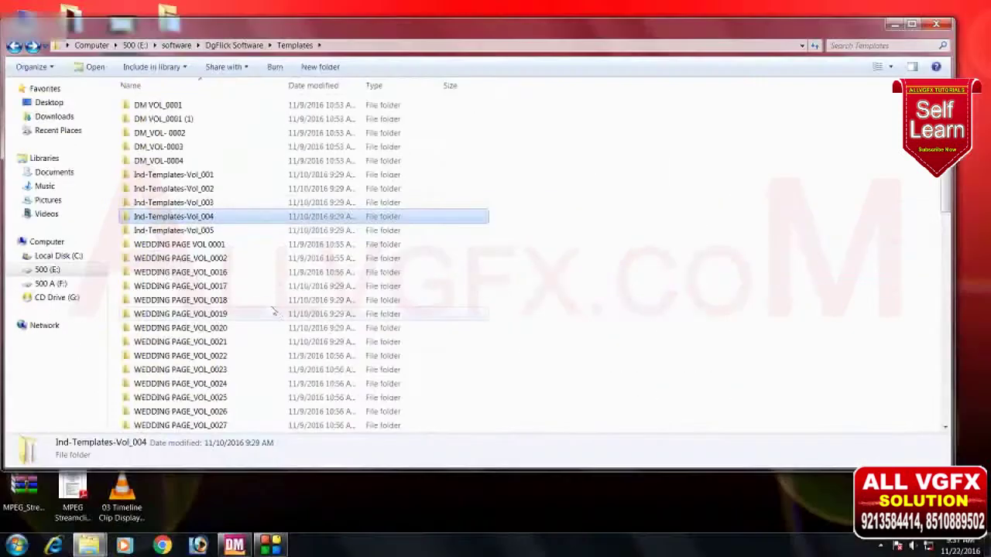
scroll(277, 302, down, 8)
scroll(278, 288, down, 7)
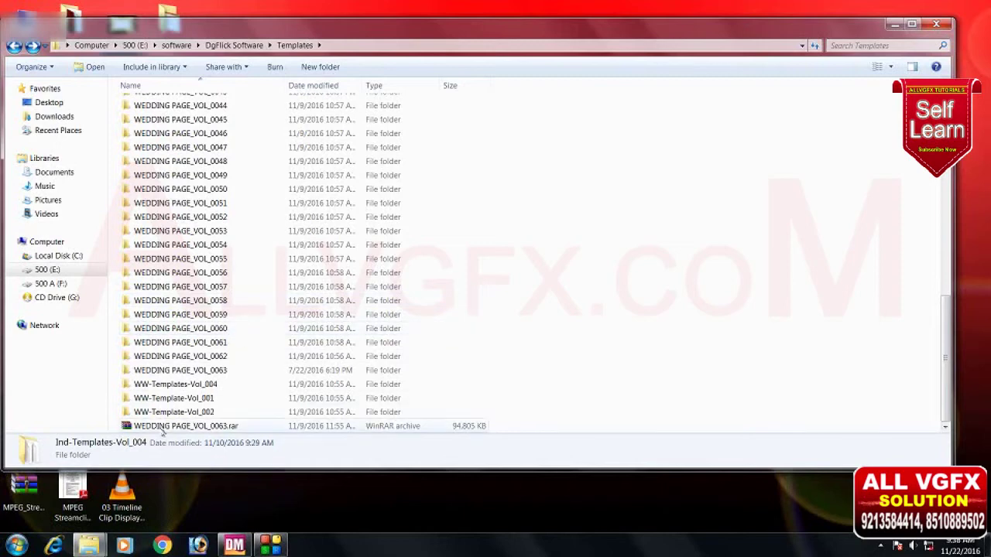
scroll(164, 431, up, 15)
scroll(185, 431, down, 4)
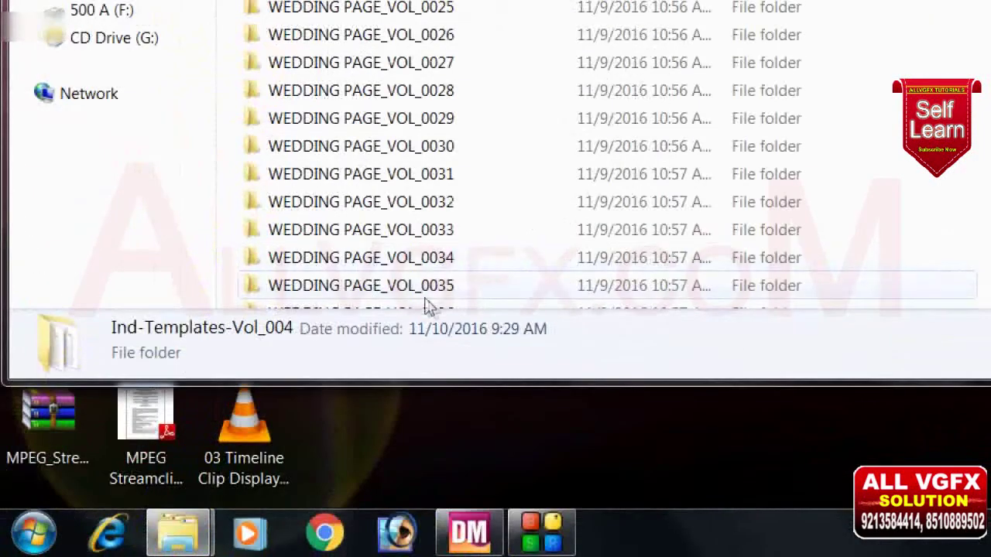
scroll(453, 276, down, 6)
scroll(454, 276, down, 4)
Check the WEDDING PAGE_VOL_0063.rar context options and dismiss them without extracting
right_click(376, 291)
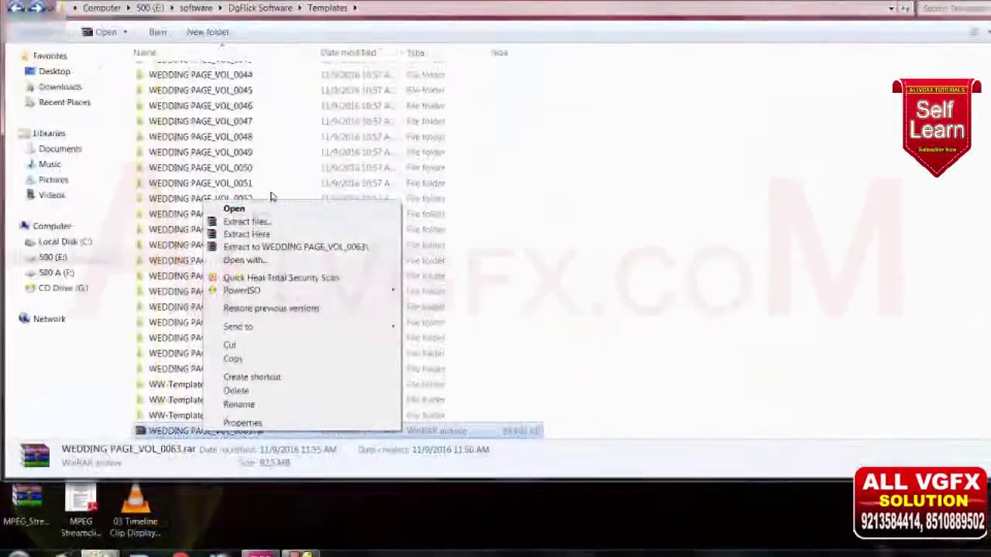
click(267, 185)
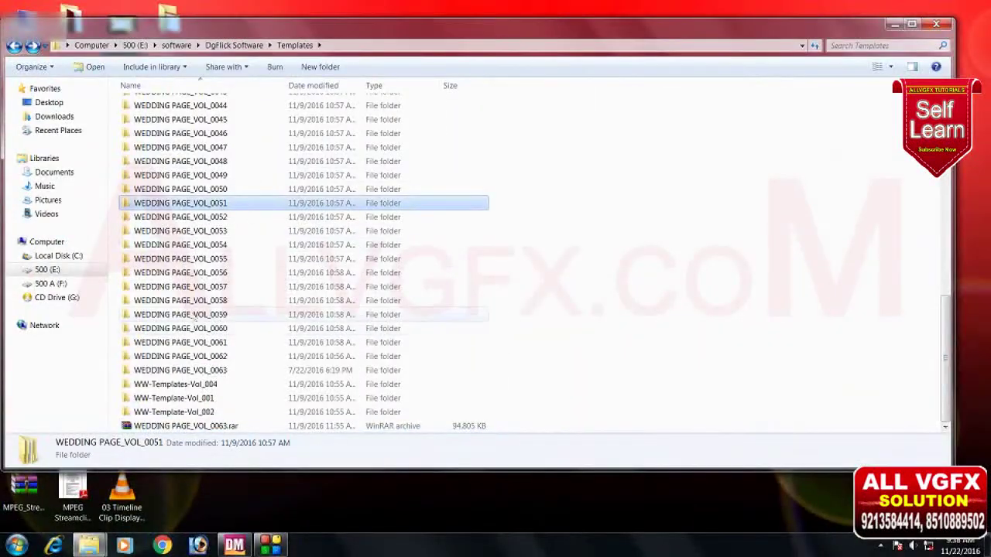
scroll(195, 368, up, 4)
scroll(197, 376, up, 7)
scroll(202, 387, up, 1)
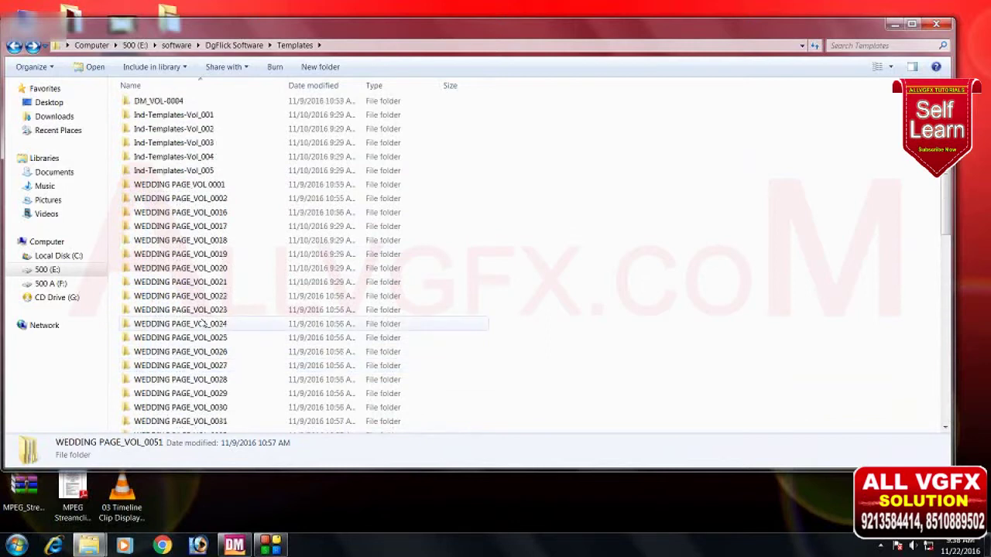
scroll(202, 391, down, 5)
double_click(218, 347)
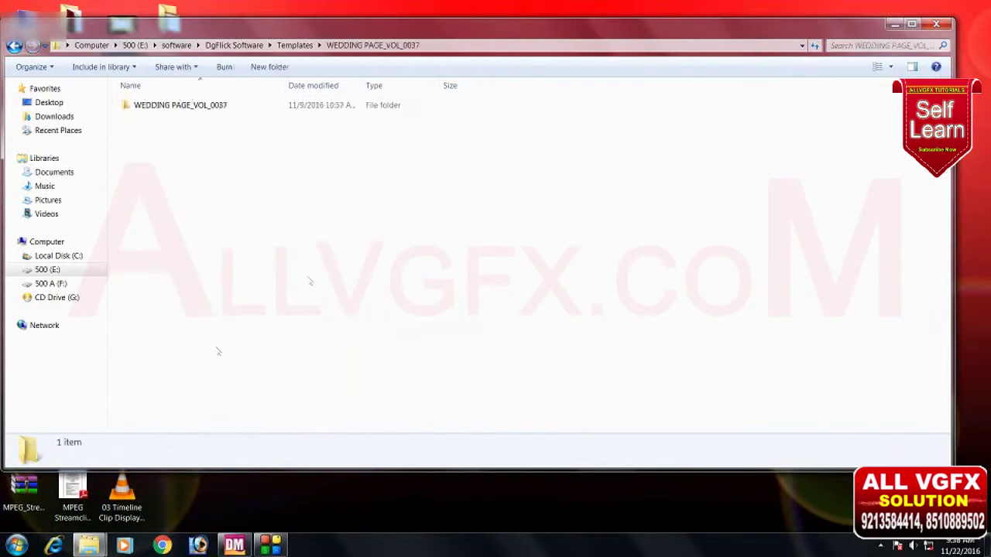
double_click(170, 105)
double_click(232, 132)
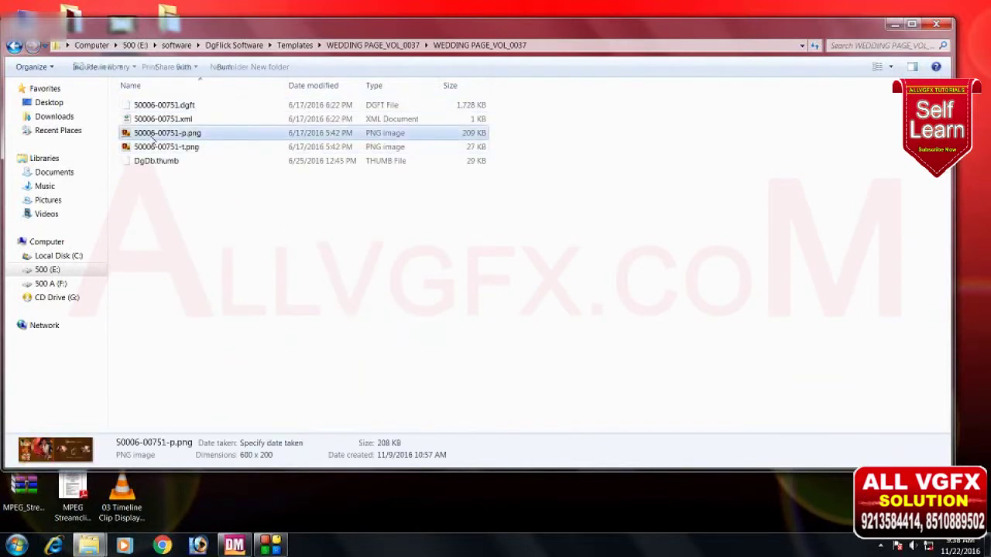
click(457, 513)
click(457, 512)
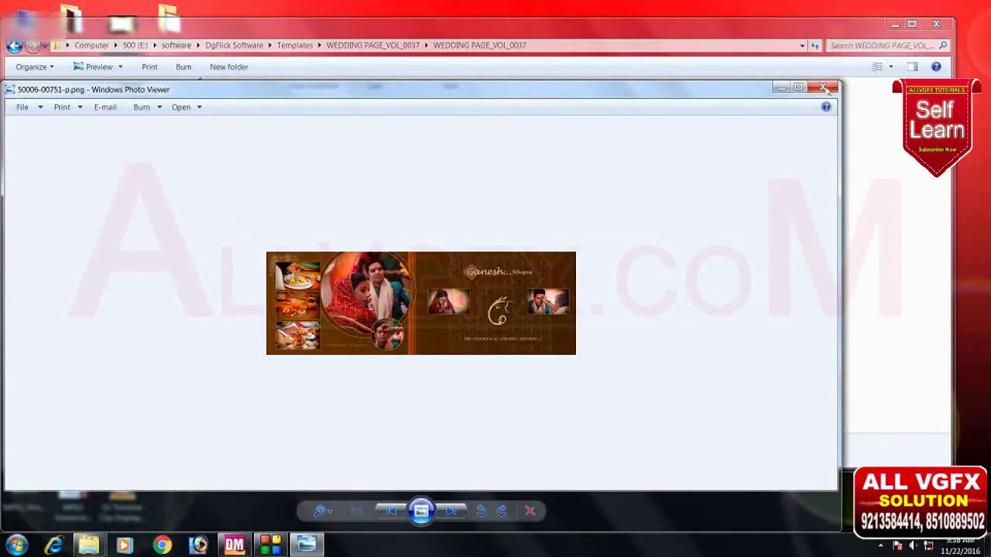
click(823, 87)
click(13, 47)
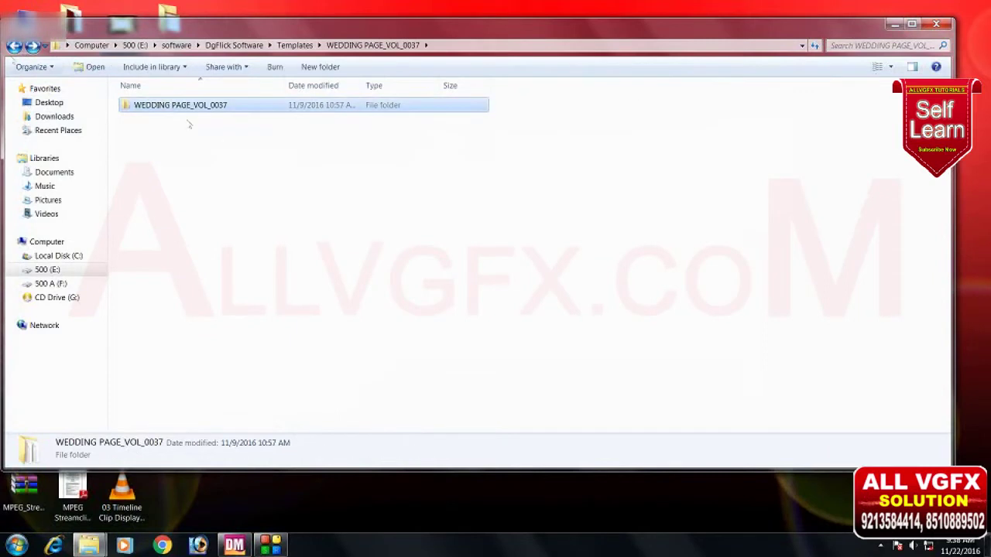
click(14, 47)
double_click(208, 357)
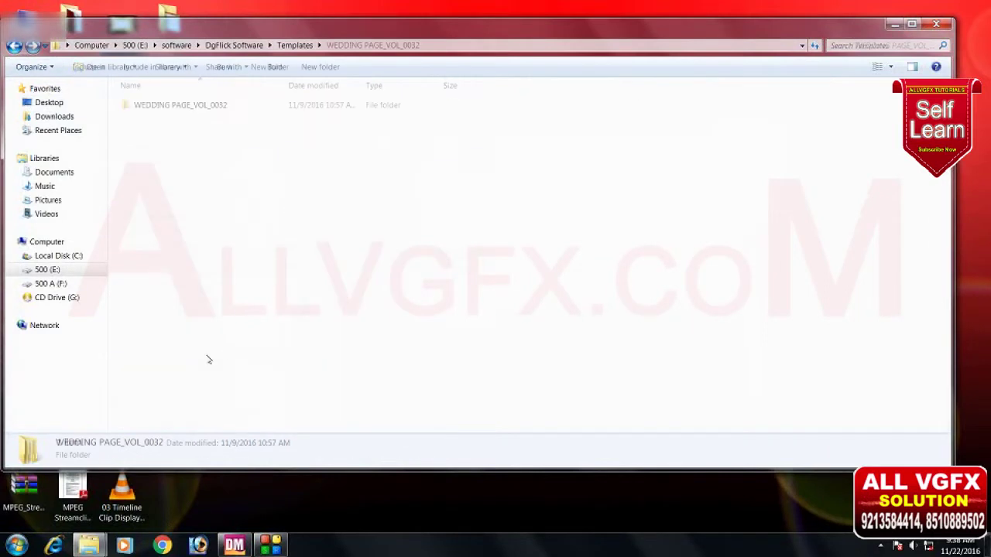
double_click(167, 106)
double_click(166, 197)
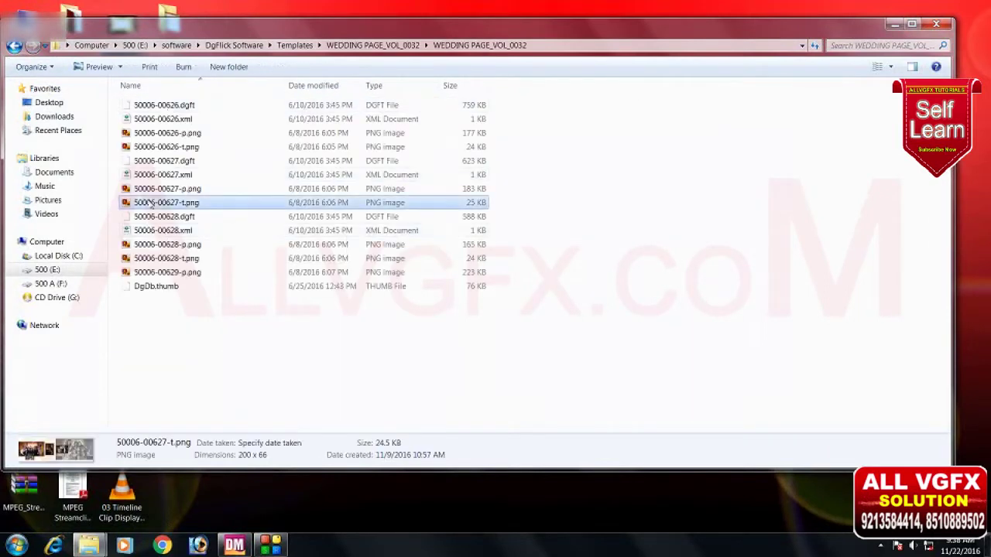
click(454, 511)
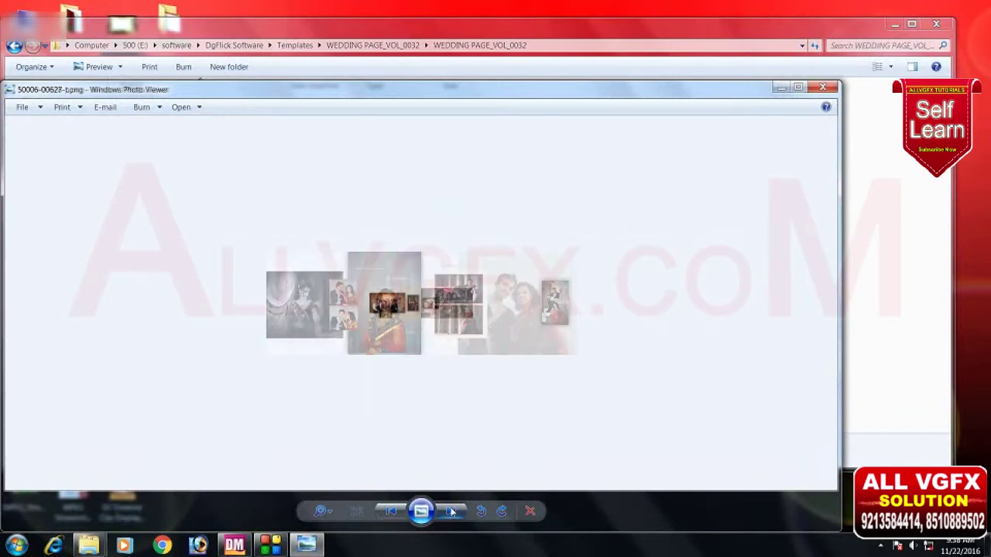
click(451, 512)
click(451, 512)
click(822, 86)
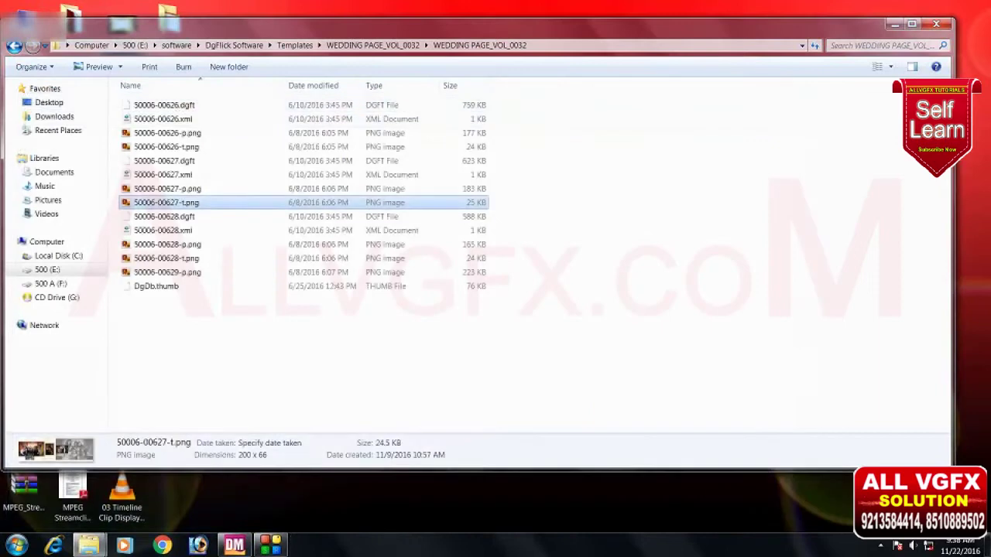
click(934, 26)
Restore DM Xpress and choose the Citylights_002 ready wedding theme
click(234, 546)
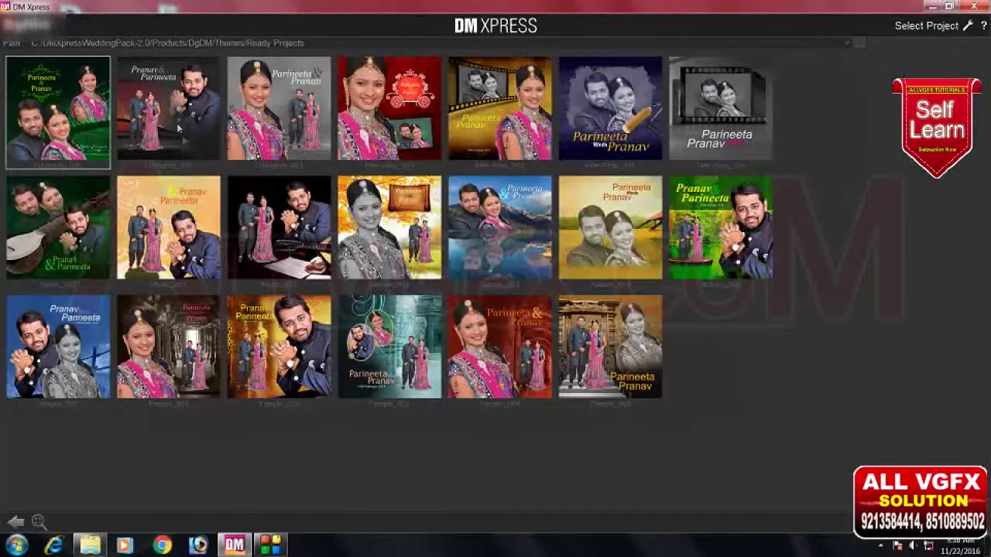
click(178, 127)
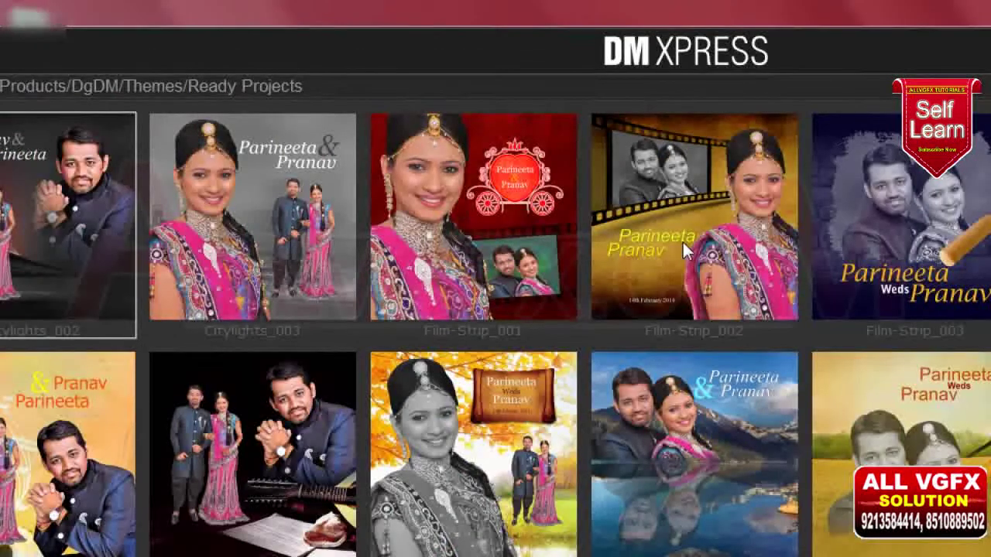
Try Film-Strip_002, settle on Film-Strip_004, and scroll through the side-panel pages
click(682, 242)
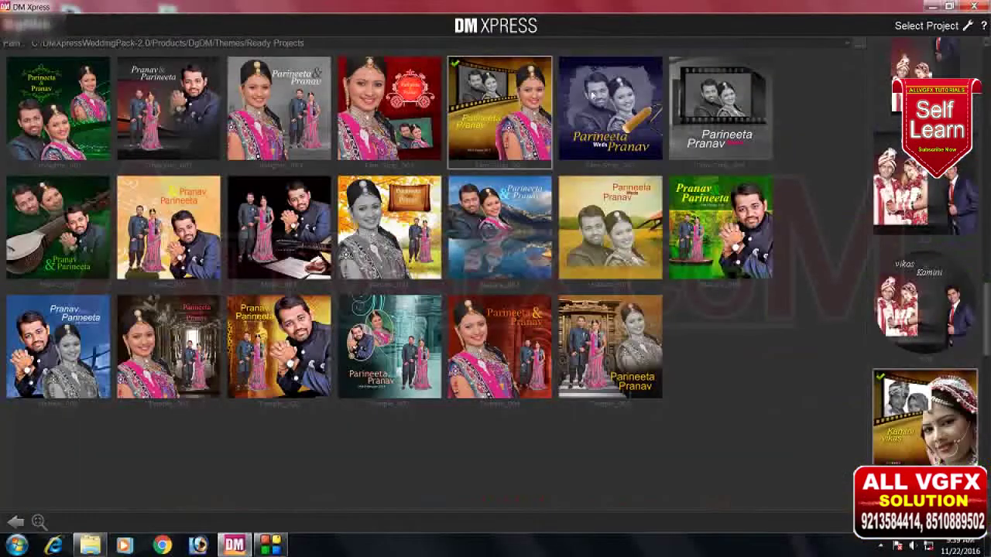
drag(988, 308, 977, 38)
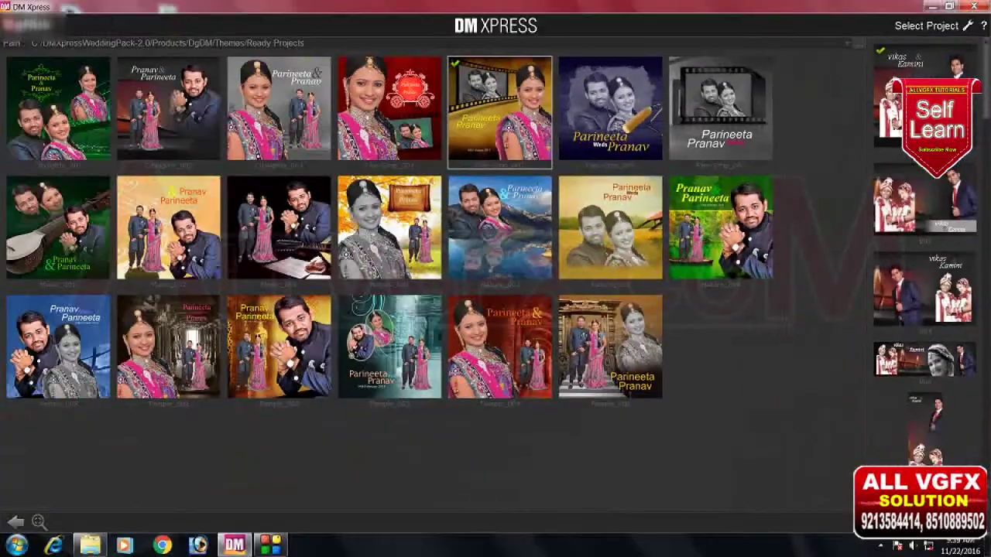
scroll(987, 114, down, 5)
click(717, 113)
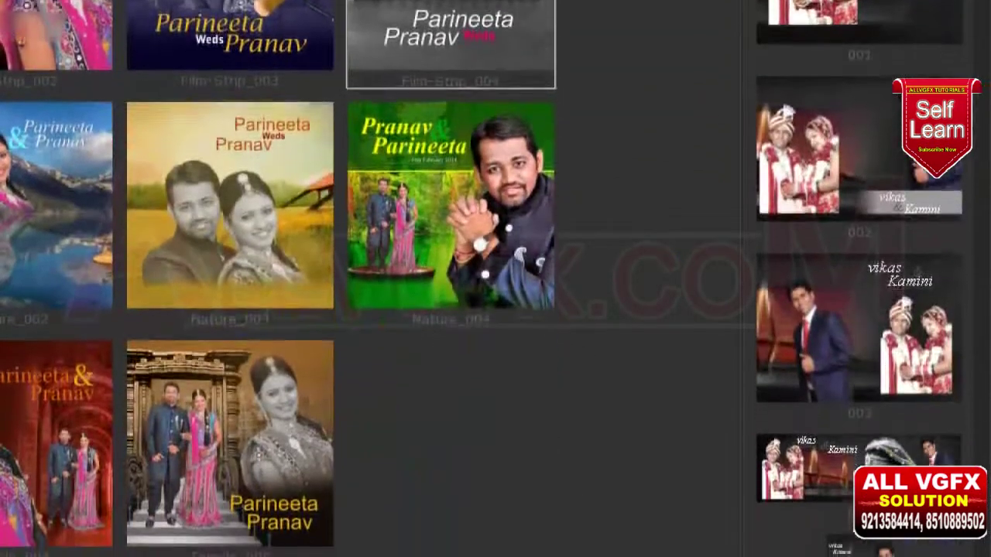
scroll(859, 310, down, 5)
scroll(882, 458, down, 3)
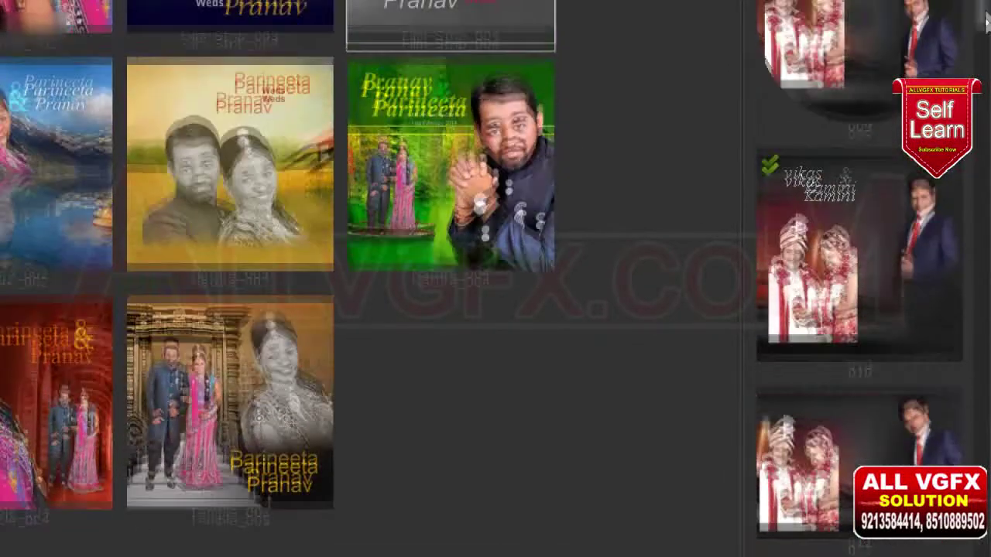
scroll(988, 115, down, 5)
scroll(987, 115, down, 3)
Select page 014 and delete it with Remove Selected
click(880, 277)
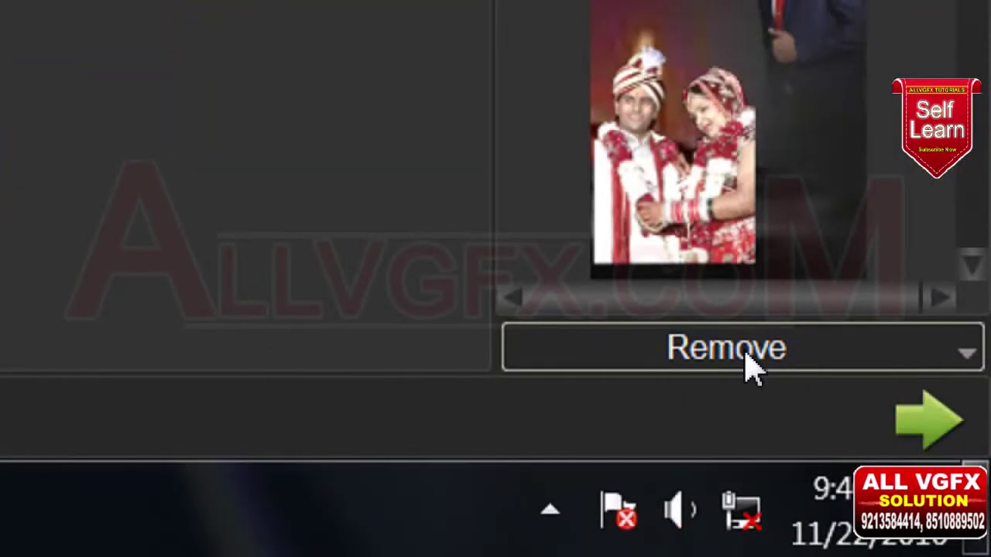
click(750, 367)
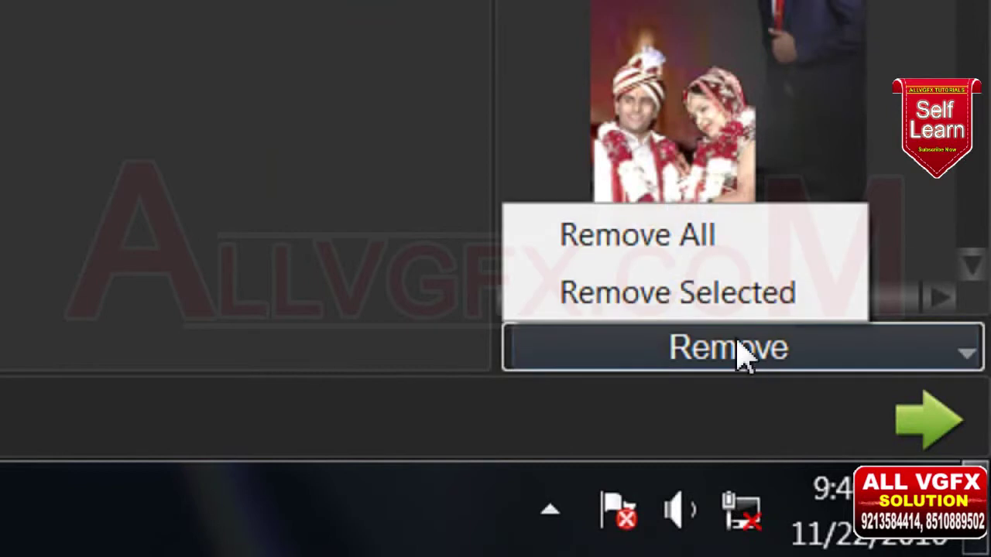
click(685, 292)
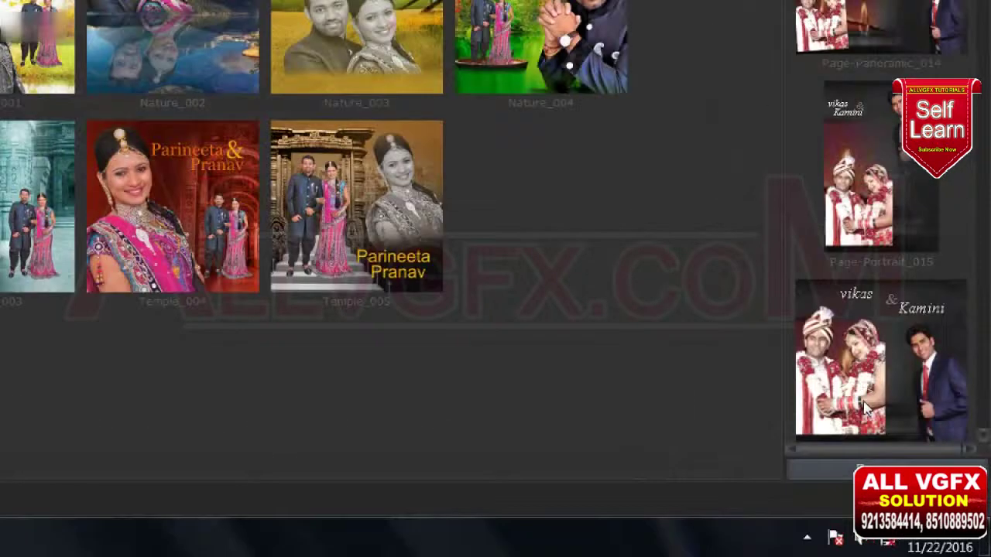